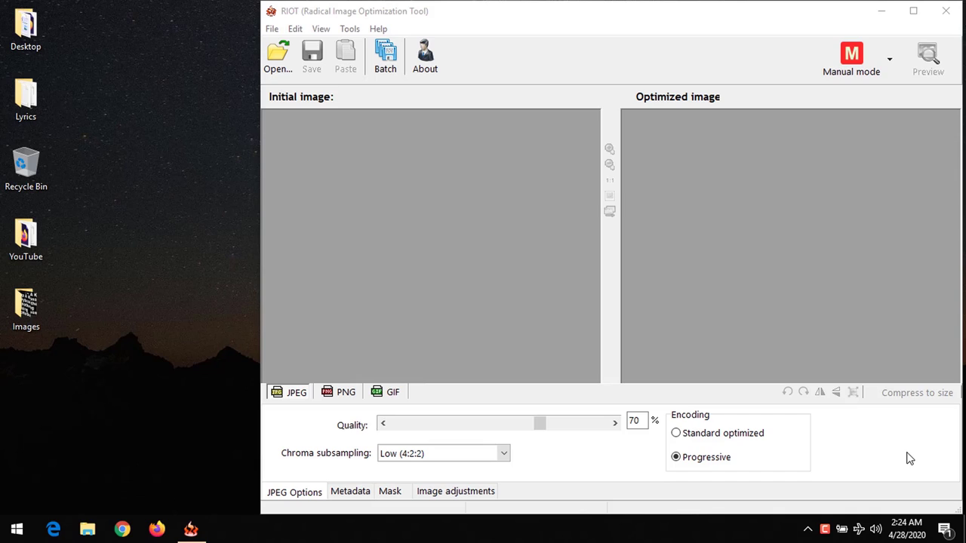
Bring the RIOT optimizer window forward and try adjusting the JPEG quality level
{"action": "left_click", "coordinate": [556, 20]}
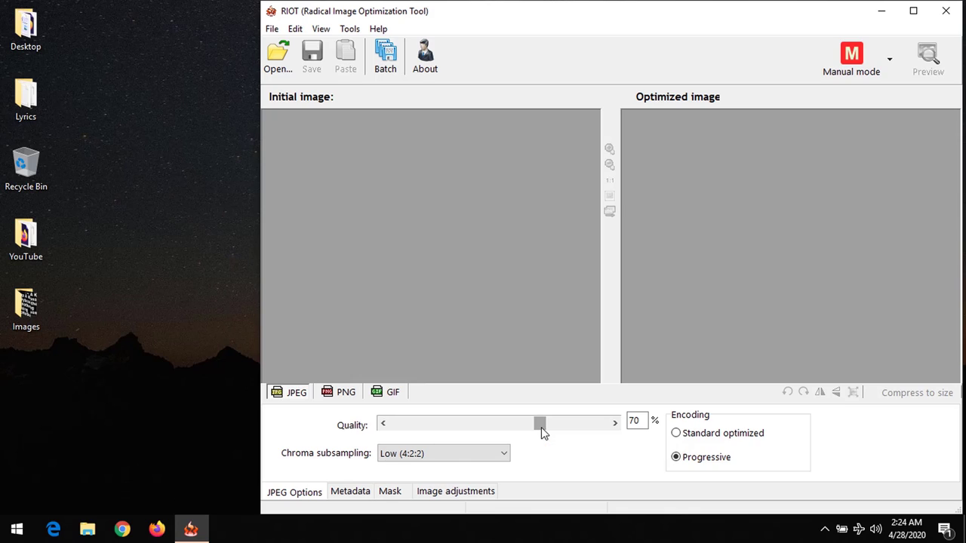
{"action": "left_click_drag", "start_coordinate": [541, 427], "coordinate": [540, 428]}
{"action": "left_click", "coordinate": [638, 422]}
Switch to the Batch optimizer, widen and heighten its window, and show Additional tasks
{"action": "left_click", "coordinate": [386, 63]}
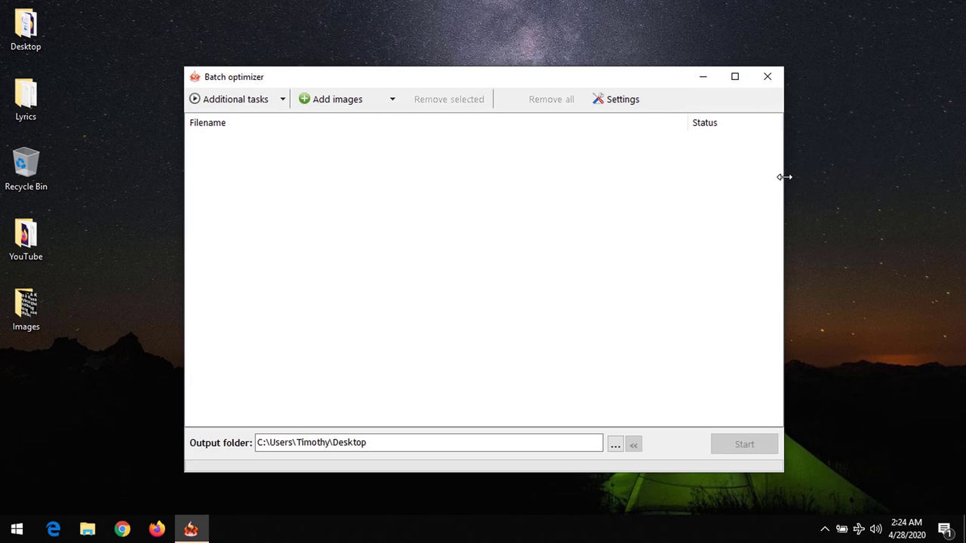
{"action": "mouse_move", "coordinate": [783, 181]}
{"action": "left_mouse_down"}
{"action": "mouse_move", "coordinate": [924, 162]}
{"action": "mouse_move", "coordinate": [961, 147]}
{"action": "left_mouse_up"}
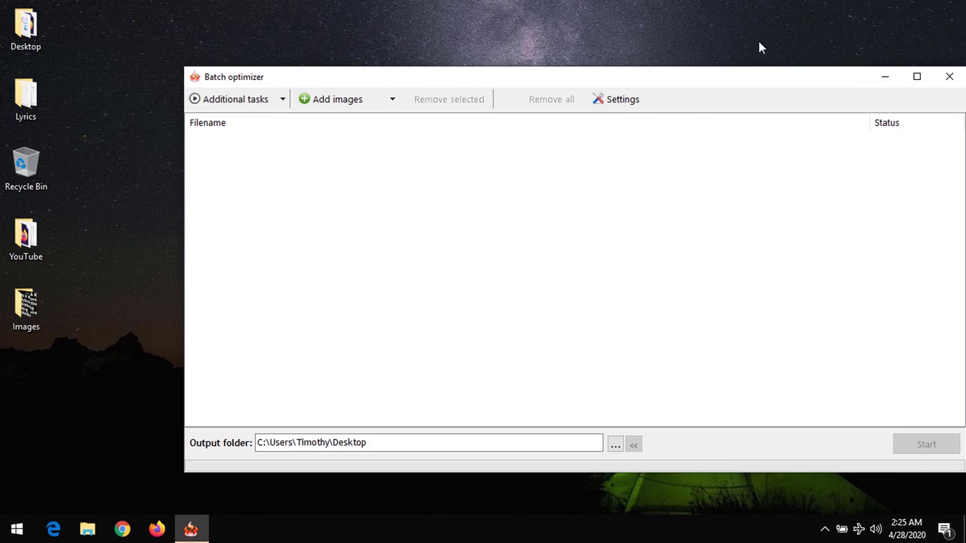
{"action": "left_click_drag", "start_coordinate": [736, 68], "coordinate": [738, 0]}
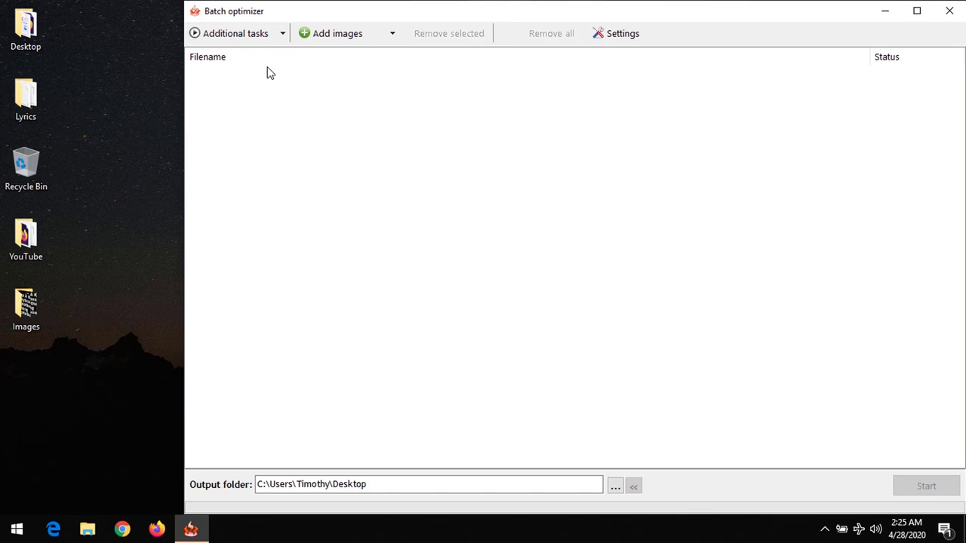
{"action": "left_click", "coordinate": [234, 36]}
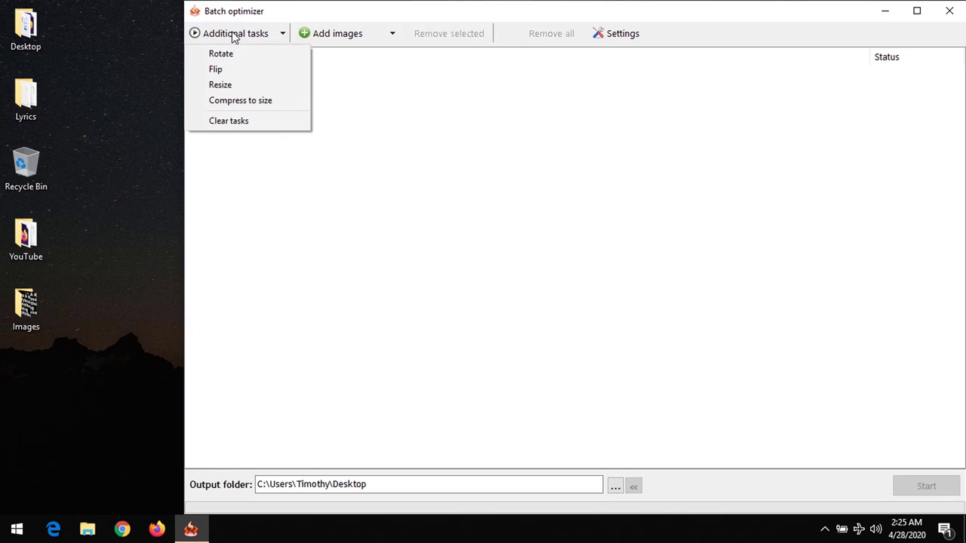
Add a Resize task and enter 300 for both width and height
{"action": "left_click", "coordinate": [221, 86]}
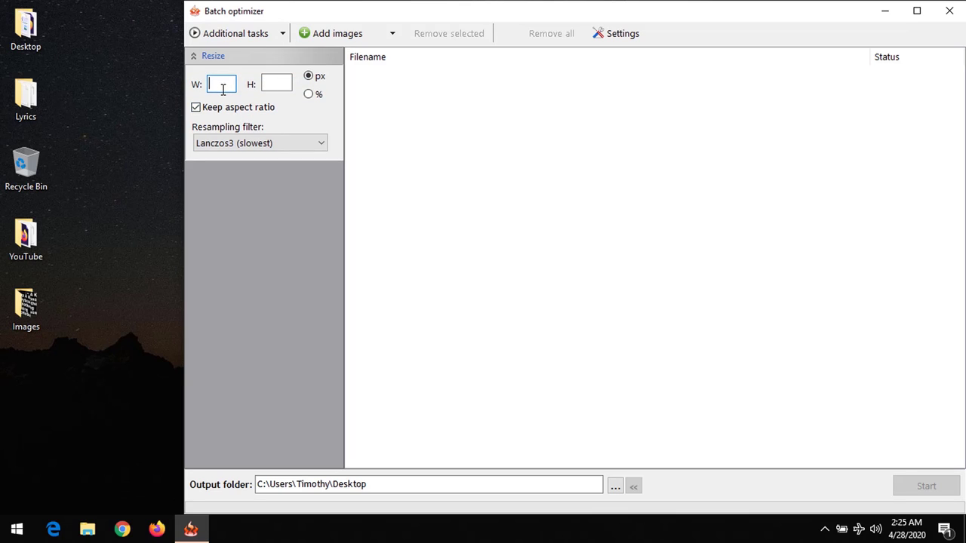
{"action": "left_click", "coordinate": [276, 83]}
{"action": "left_click", "coordinate": [223, 84]}
{"action": "type", "text": "300"}
{"action": "left_click", "coordinate": [271, 84]}
{"action": "type", "text": "3"}
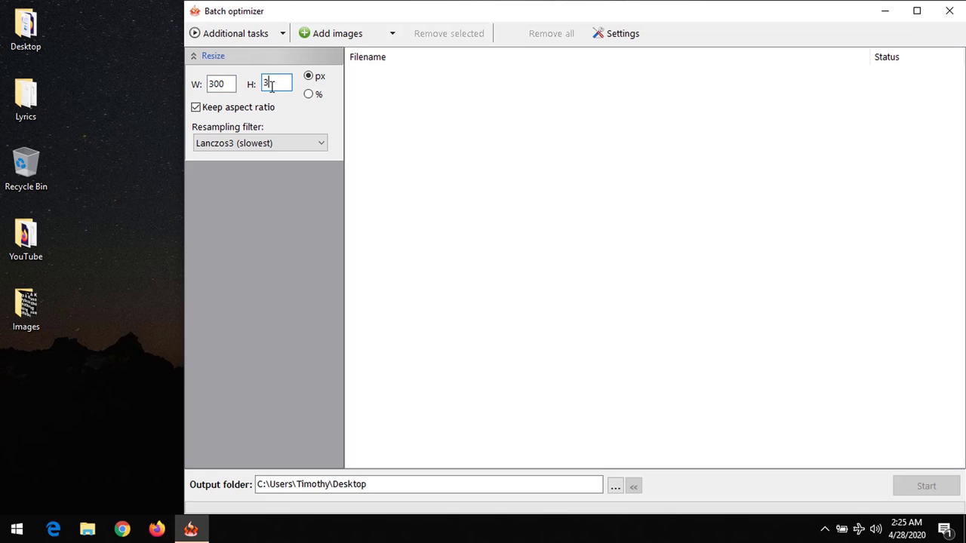
{"action": "type", "text": "00"}
Switch the resize units to percent, leaving width and height at 50
{"action": "left_click", "coordinate": [309, 95]}
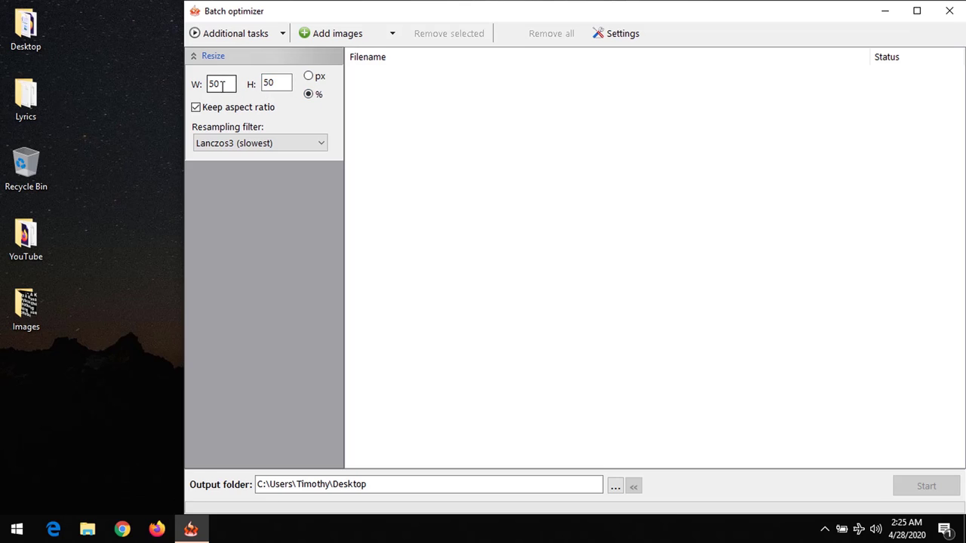
{"action": "left_click_drag", "start_coordinate": [222, 85], "coordinate": [193, 86]}
{"action": "left_click_drag", "start_coordinate": [274, 83], "coordinate": [259, 83]}
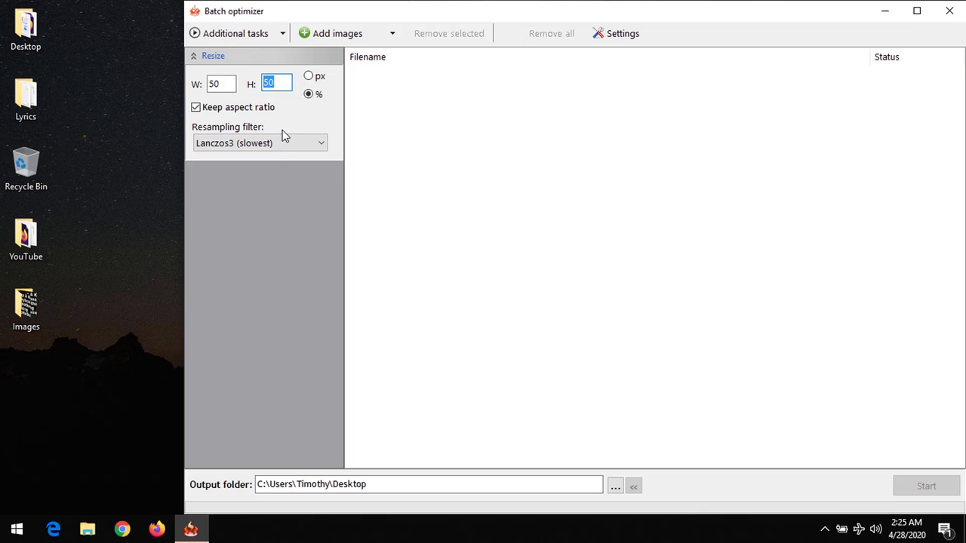
Keep the Lanczos3 filter and set the resize to 300 x 300 px
{"action": "left_click", "coordinate": [269, 144]}
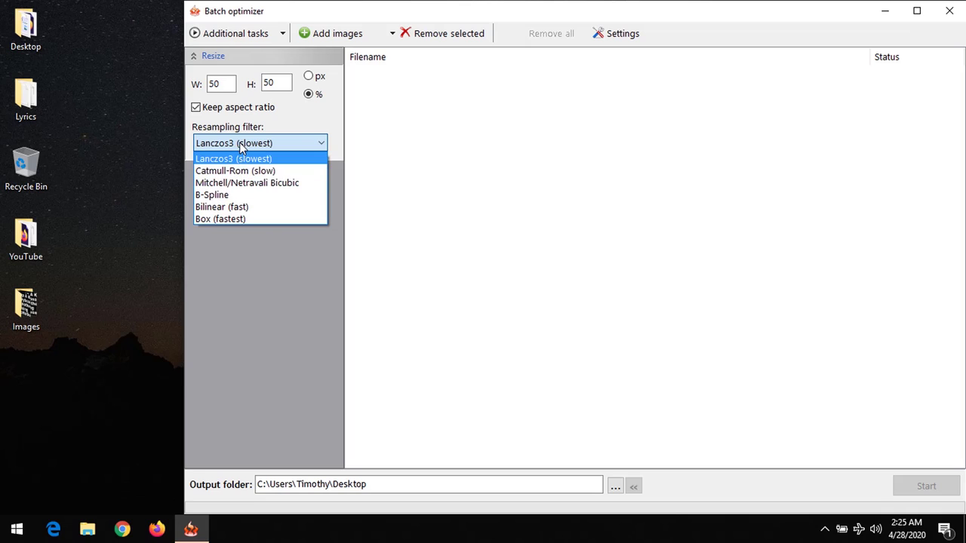
{"action": "left_click", "coordinate": [242, 157]}
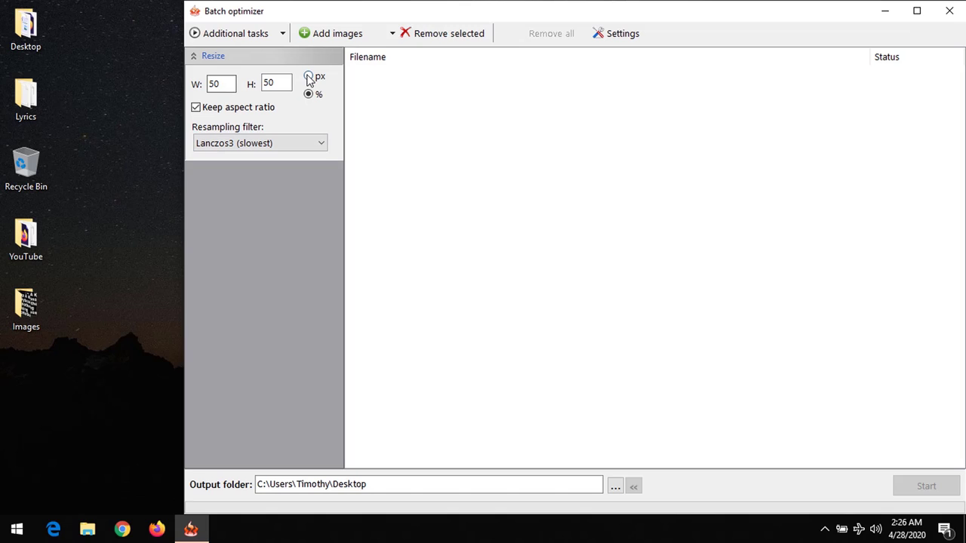
{"action": "left_click", "coordinate": [309, 76]}
{"action": "double_click", "coordinate": [215, 84]}
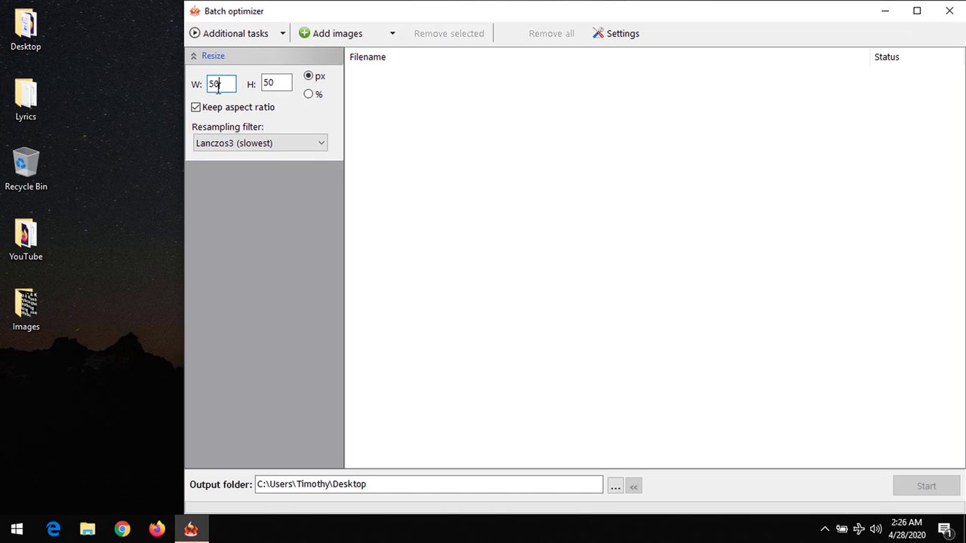
{"action": "type", "text": "300"}
{"action": "left_click", "coordinate": [275, 83]}
{"action": "double_click", "coordinate": [274, 84]}
{"action": "type", "text": "3"}
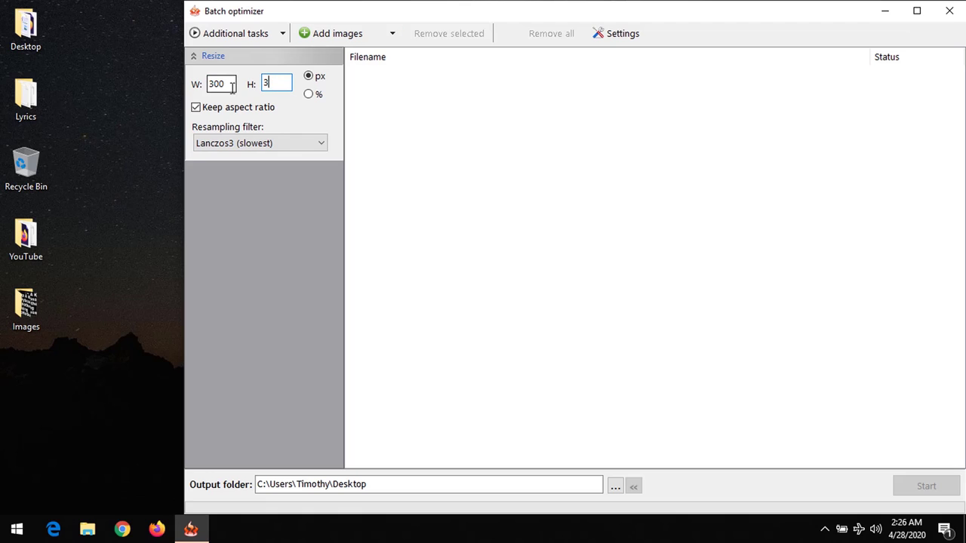
{"action": "type", "text": "00"}
Drag all four PNG images from the Images folder into the batch list
{"action": "double_click", "coordinate": [25, 307]}
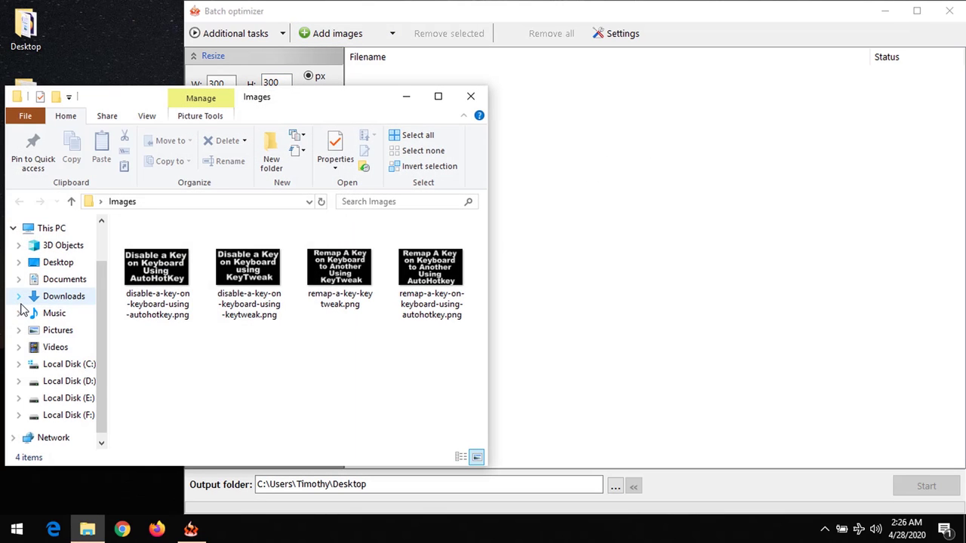
{"action": "key", "text": "ctrl+a"}
{"action": "left_click_drag", "start_coordinate": [254, 271], "coordinate": [773, 232]}
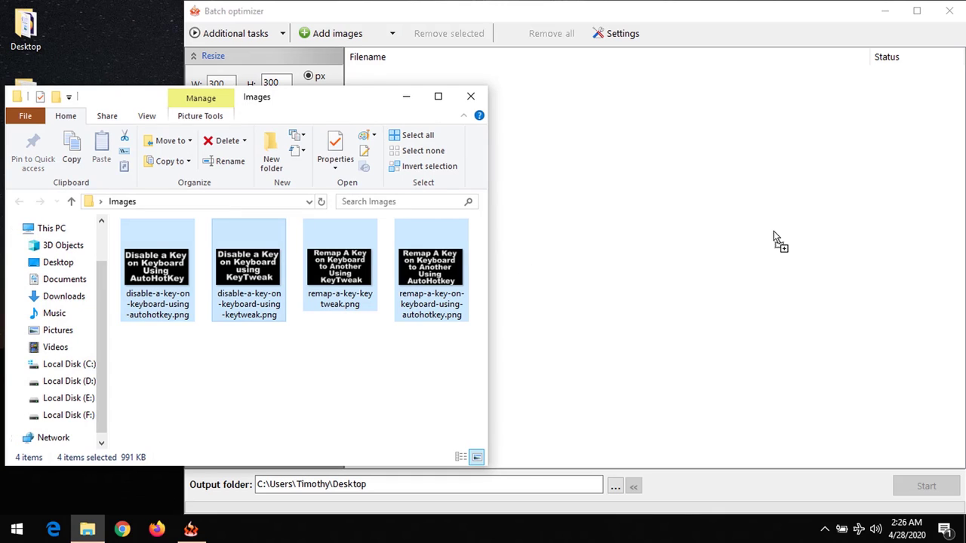
{"action": "left_click", "coordinate": [496, 13]}
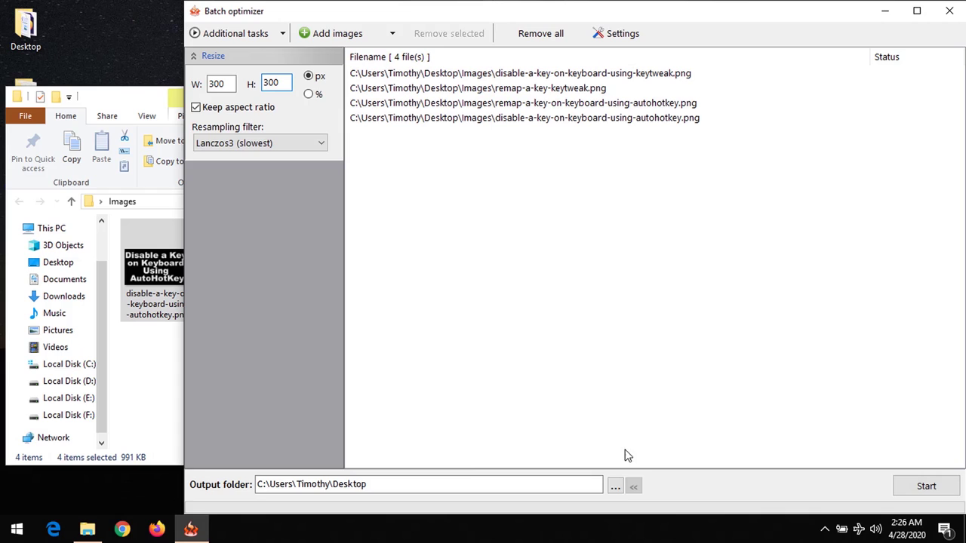
Set the batch output folder to the Desktop
{"action": "left_click", "coordinate": [615, 487]}
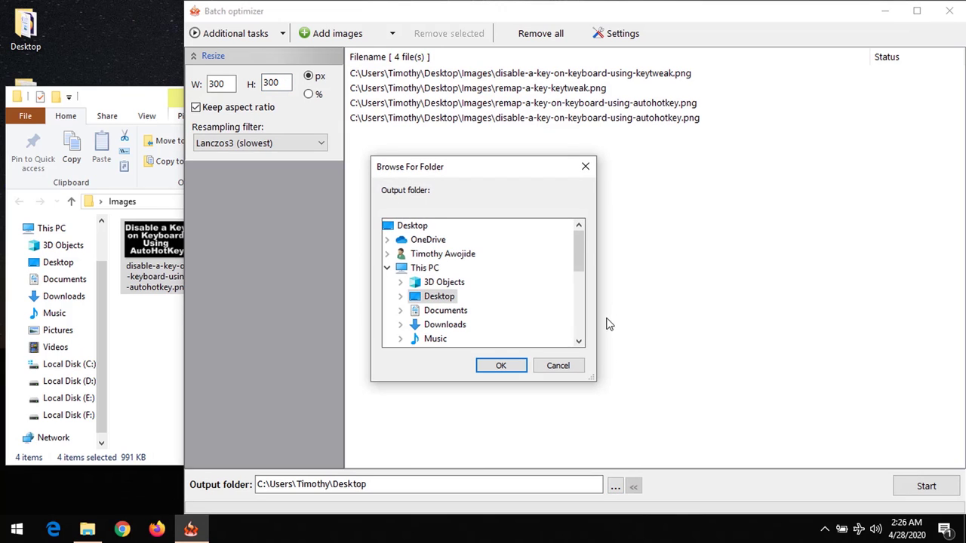
{"action": "mouse_move", "coordinate": [577, 263]}
{"action": "left_mouse_down"}
{"action": "mouse_move", "coordinate": [578, 285]}
{"action": "mouse_move", "coordinate": [578, 261]}
{"action": "left_mouse_up"}
{"action": "left_click", "coordinate": [411, 225]}
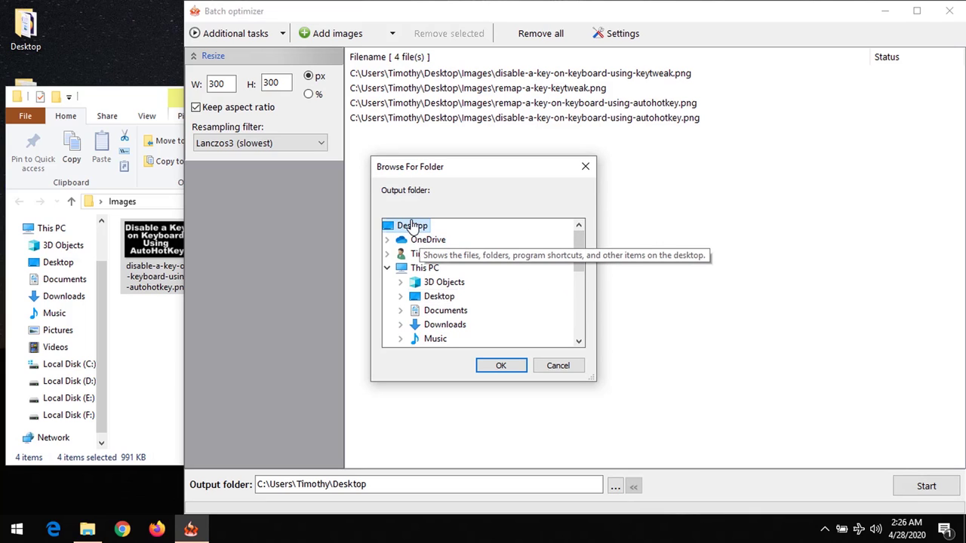
{"action": "left_click", "coordinate": [506, 368]}
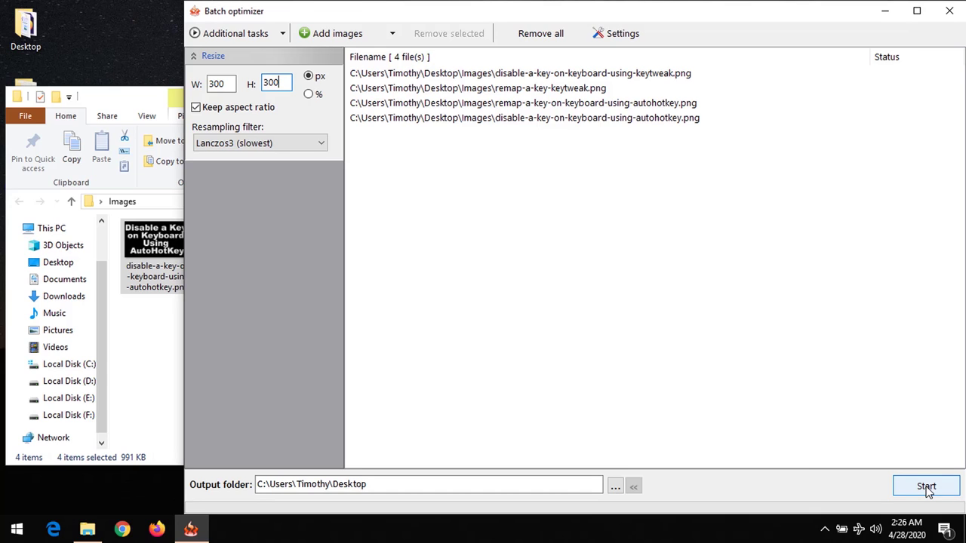
Abort the first batch run and apply Settings with overwrite existing files enabled
{"action": "left_click", "coordinate": [927, 487]}
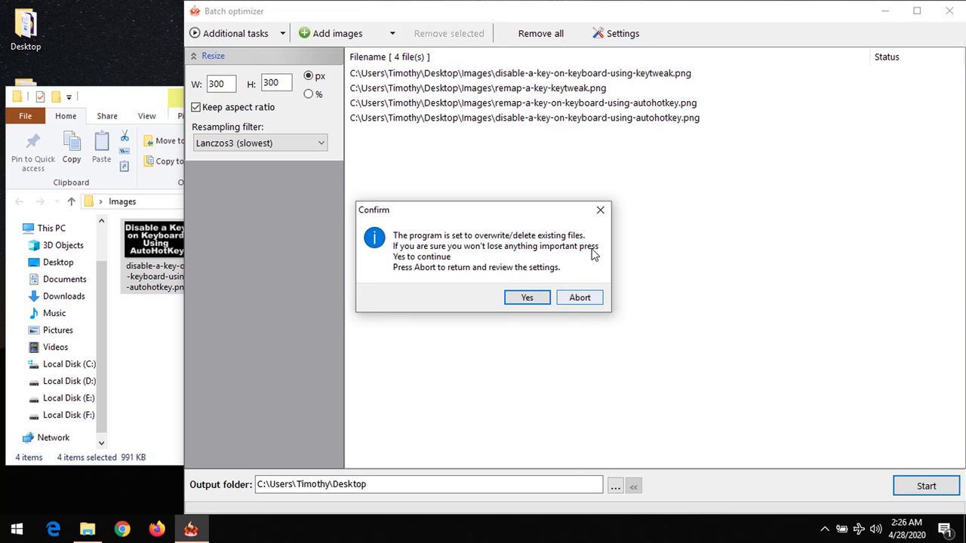
{"action": "left_click", "coordinate": [600, 211]}
{"action": "left_click", "coordinate": [629, 33]}
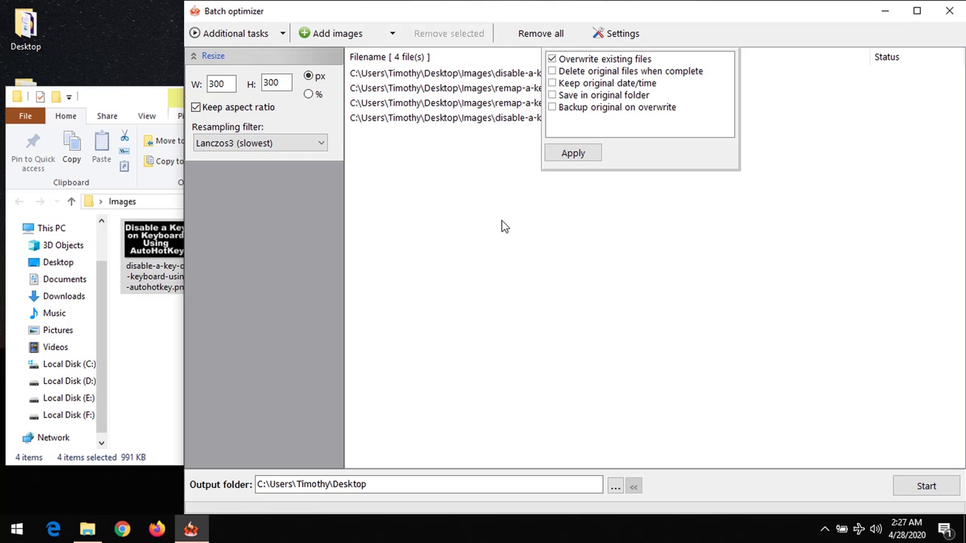
{"action": "left_click", "coordinate": [585, 151]}
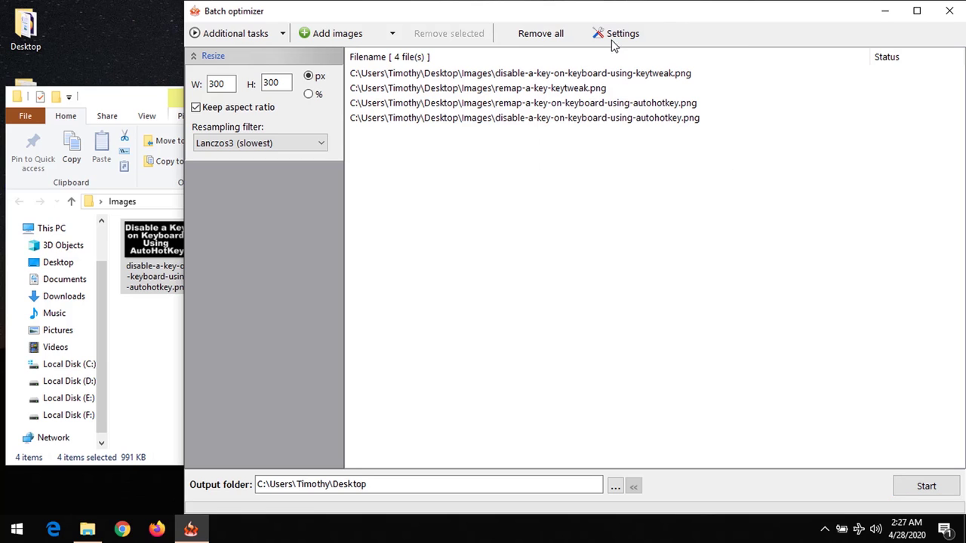
Run the batch, confirm overwriting, and view the compressed 300 px images on the desktop
{"action": "left_click", "coordinate": [925, 486]}
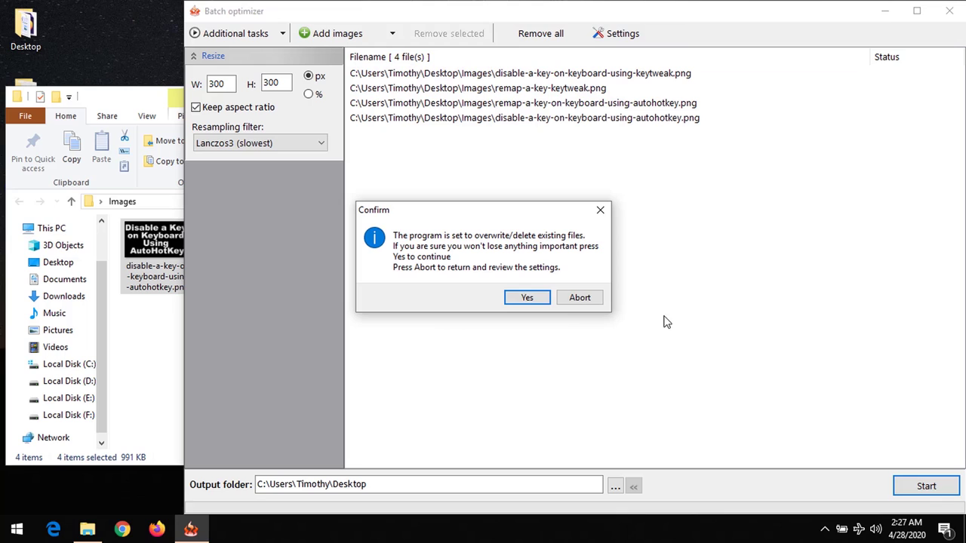
{"action": "left_click", "coordinate": [526, 299]}
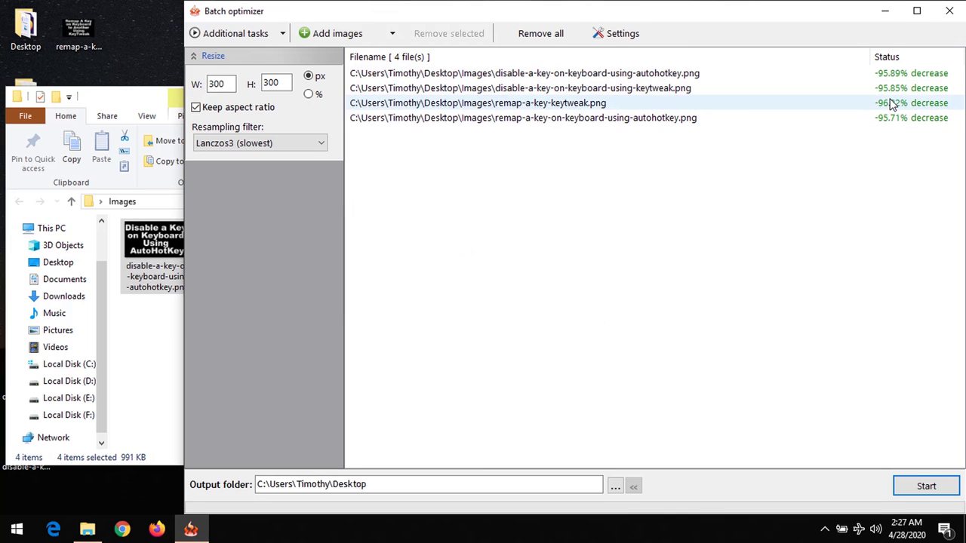
{"action": "left_click", "coordinate": [150, 100]}
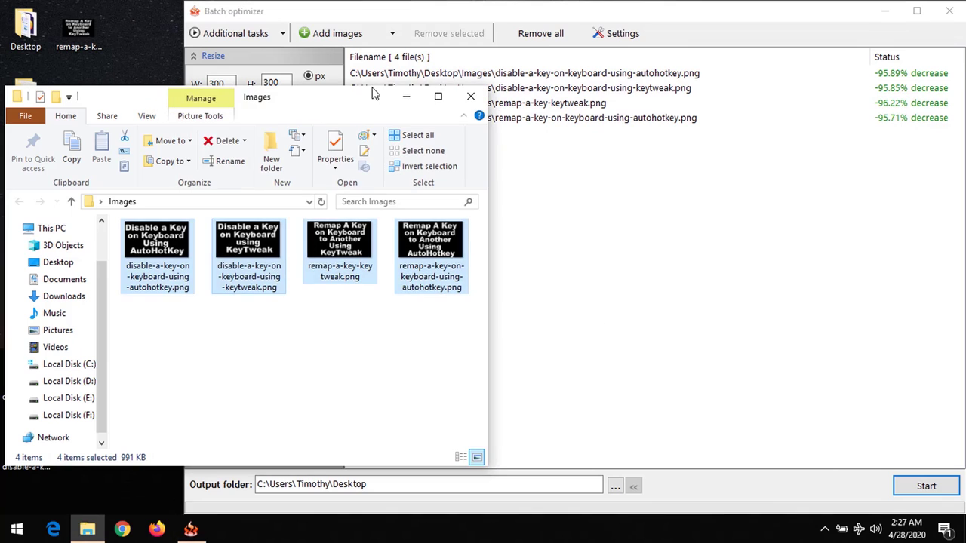
{"action": "left_click", "coordinate": [405, 97]}
{"action": "left_click", "coordinate": [79, 34]}
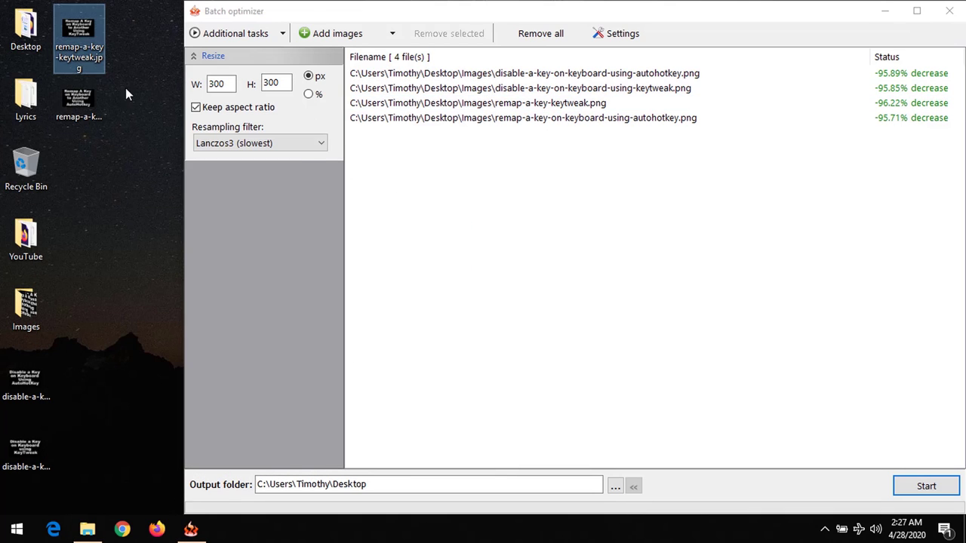